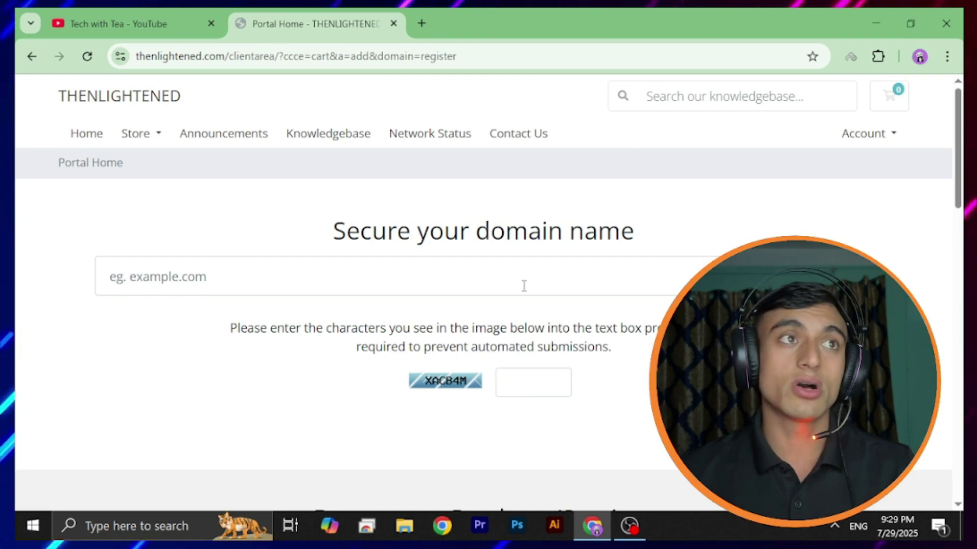
# Step: Search for the domain name tealoverfreedomain.co, filling in the captcha characters shown in the image
pyautogui.click(523, 286)
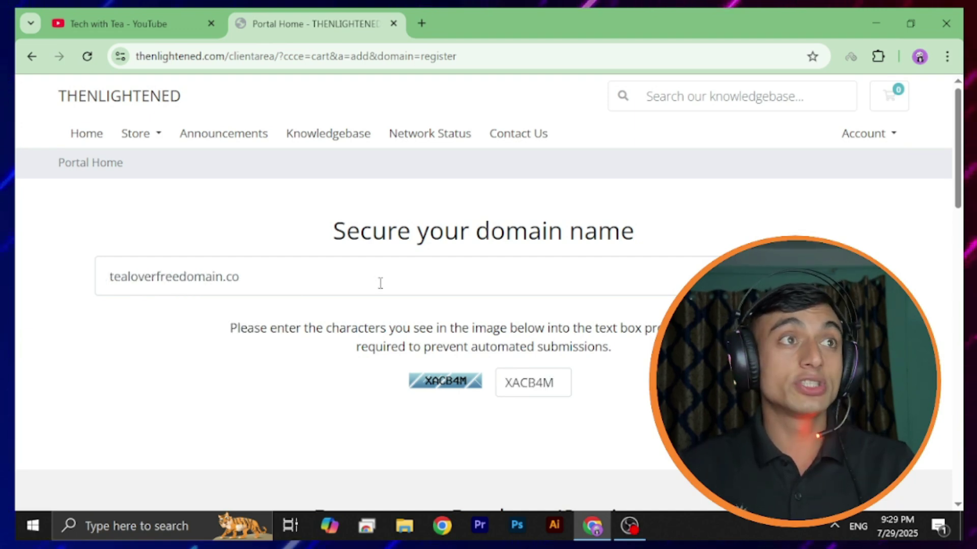
pyautogui.moveTo(331, 273); pyautogui.dragTo(41, 287)
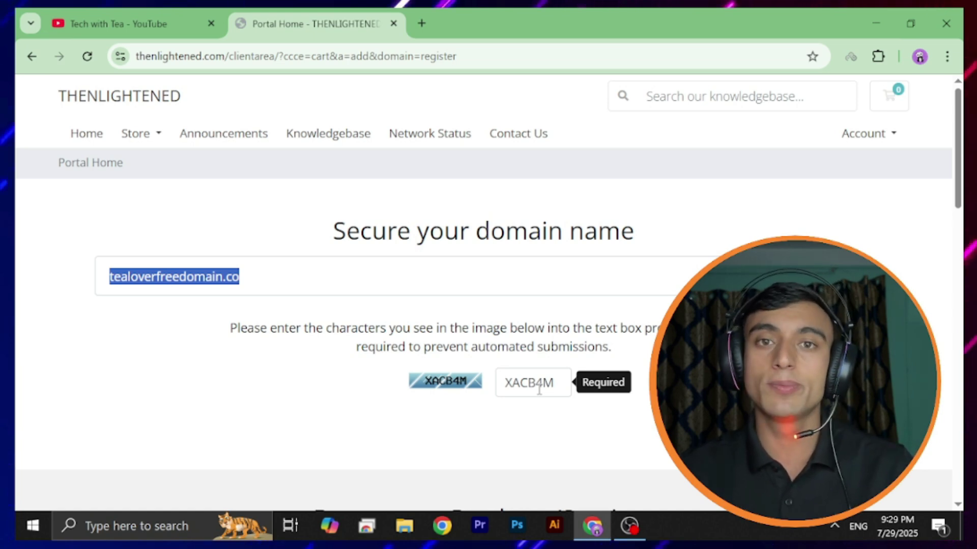
pyautogui.press('Return')
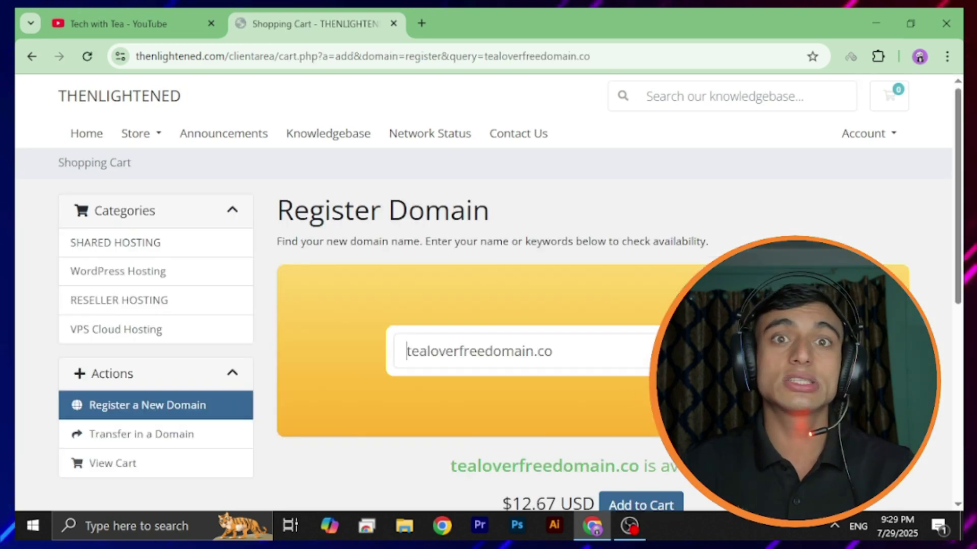
# Step: Add the domain tealoverfreedomain.co to the cart and continue to its domain configuration
pyautogui.scroll(-3, 483, 292)
pyautogui.moveTo(450, 313); pyautogui.dragTo(672, 313)
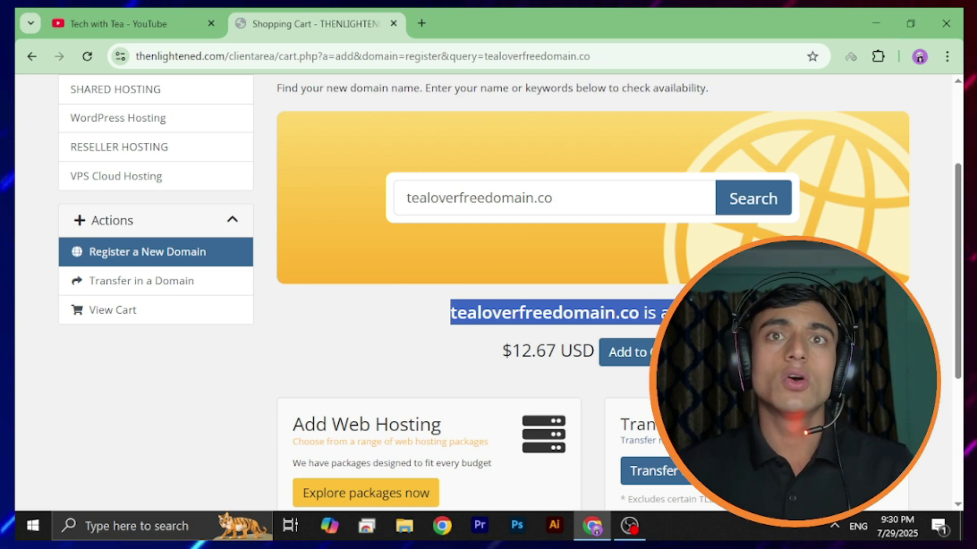
pyautogui.click(622, 358)
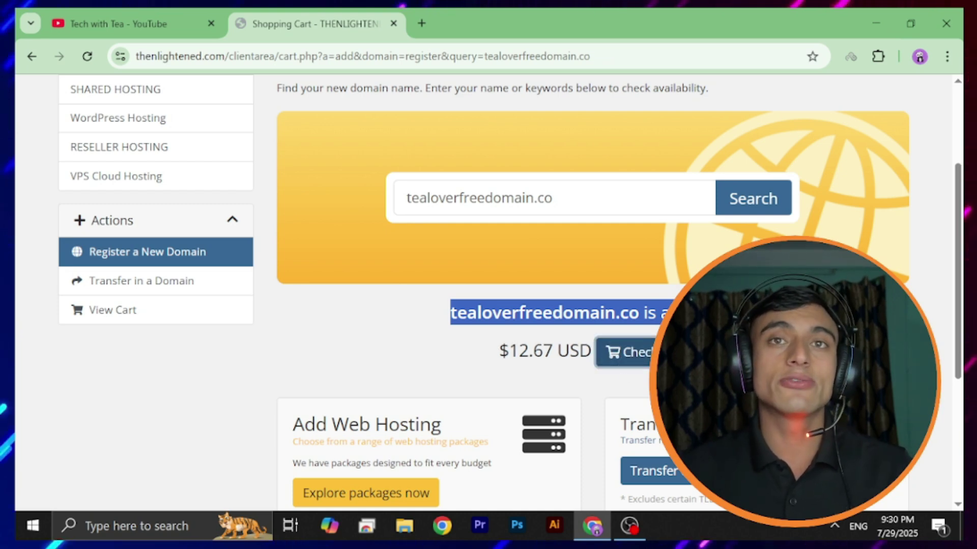
pyautogui.click(642, 356)
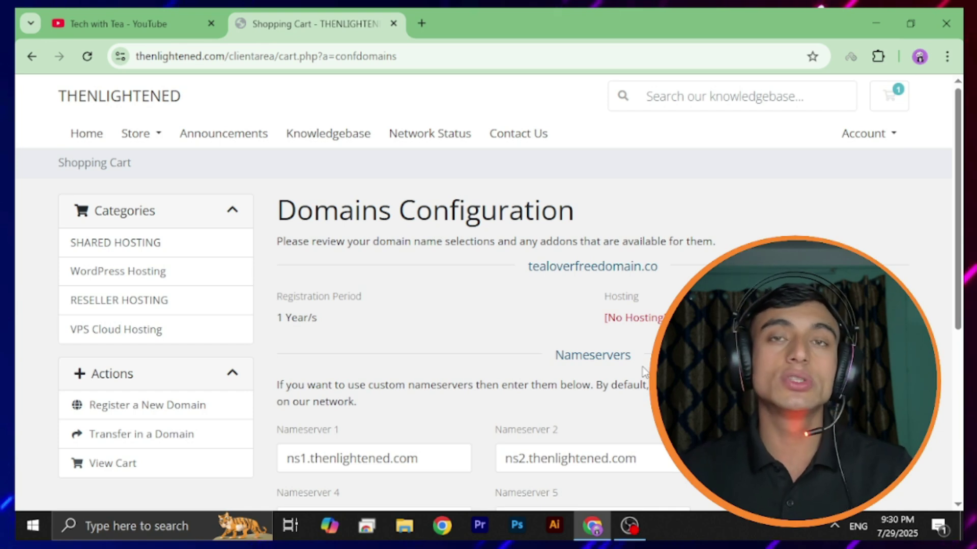
# Step: Order the WP1 plan from WordPress Hosting for tealoverfreedomain.co, the domain already in the shopping cart
pyautogui.click(116, 243)
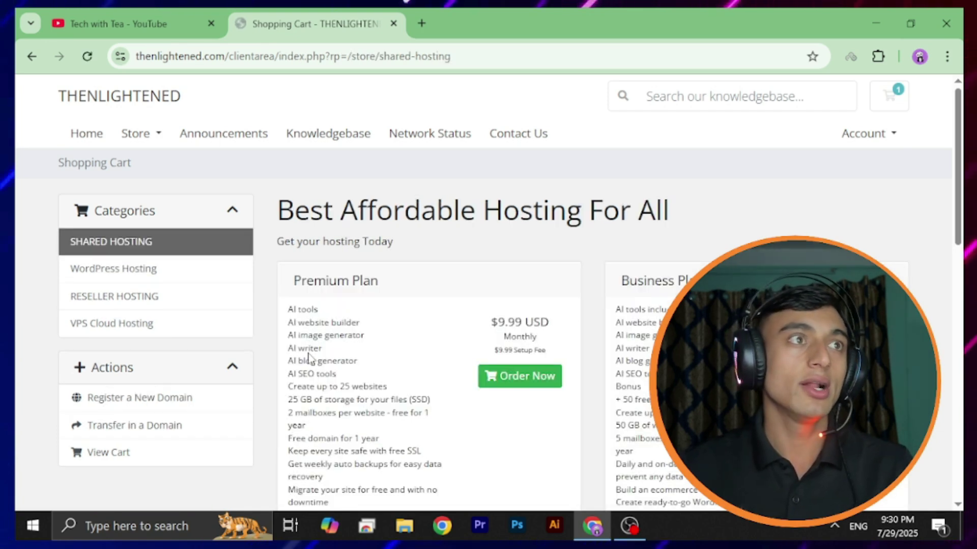
pyautogui.click(113, 269)
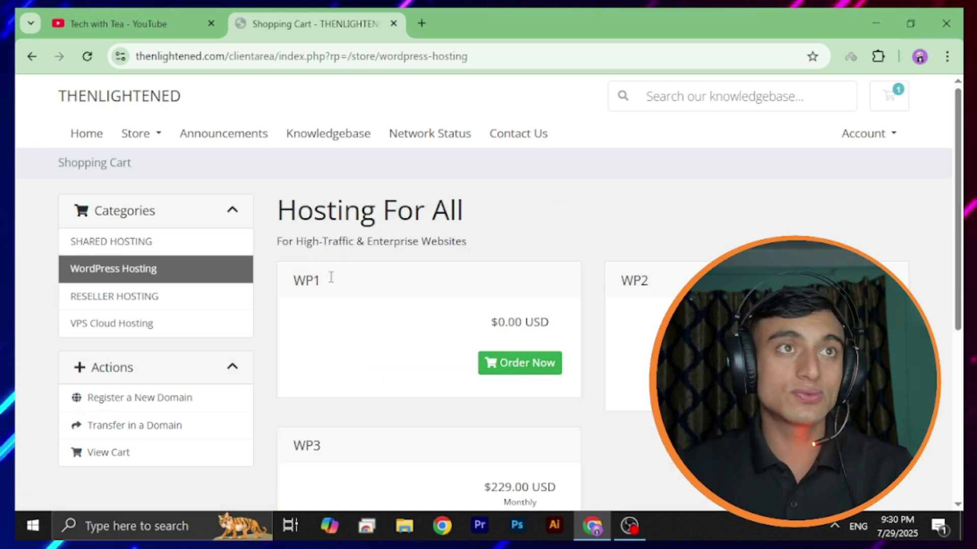
pyautogui.doubleClick(300, 278)
pyautogui.moveTo(490, 324); pyautogui.dragTo(554, 323)
pyautogui.click(516, 364)
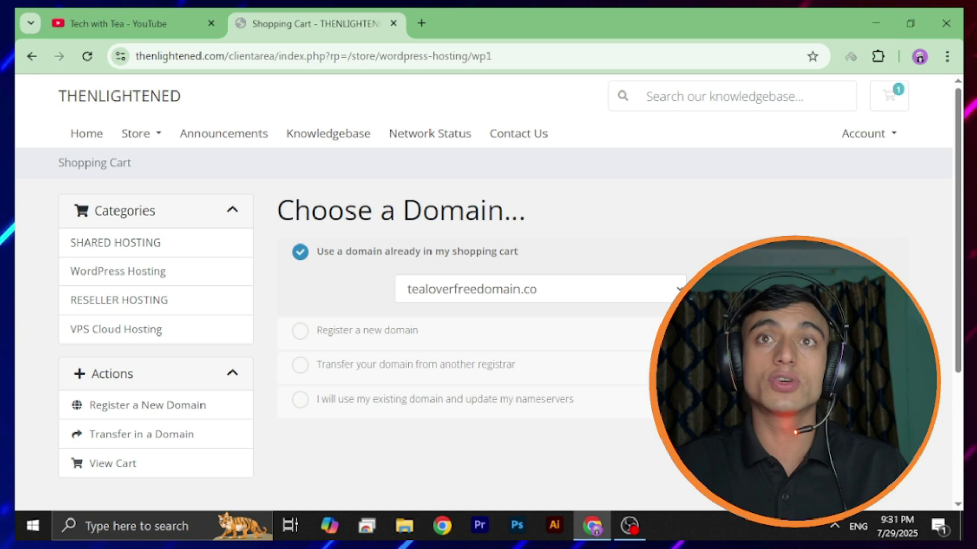
pyautogui.press('Return')
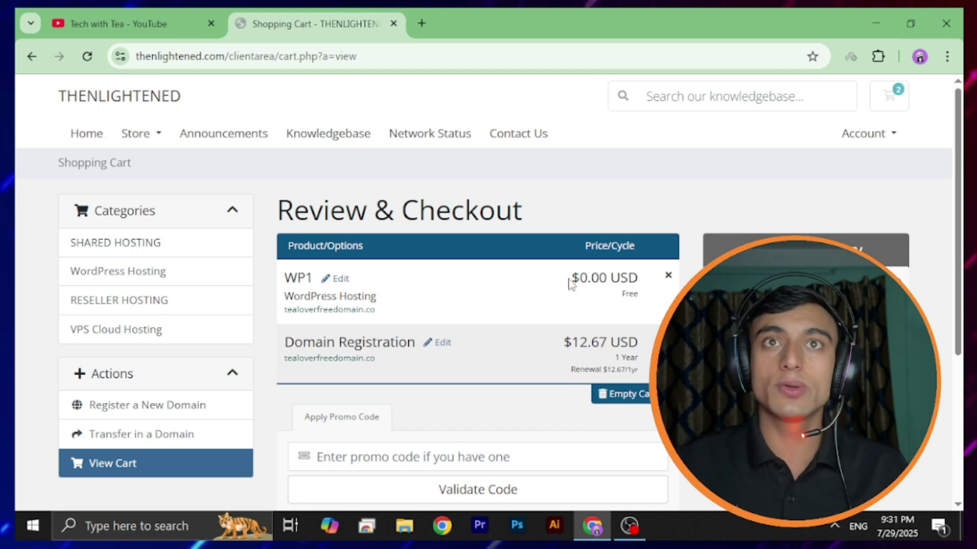
pyautogui.moveTo(571, 284); pyautogui.dragTo(639, 275)
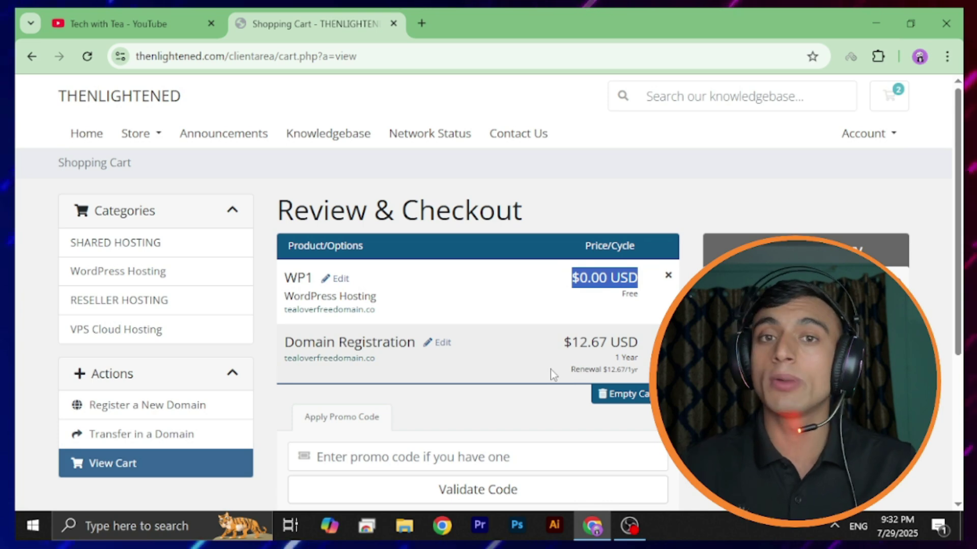
# Step: Apply the promo code ANIGIFT to the shopping cart
pyautogui.click(417, 464)
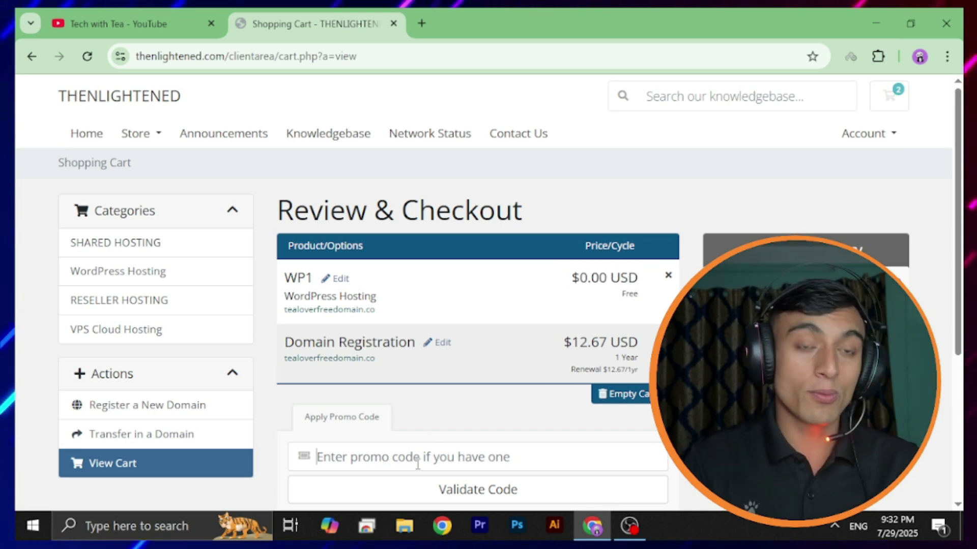
pyautogui.write('ANI')
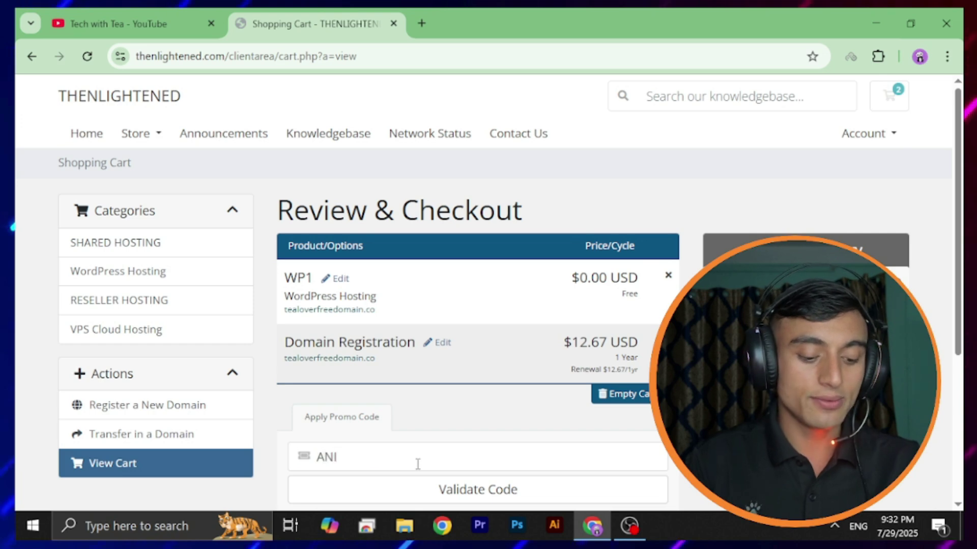
pyautogui.write('GIFT')
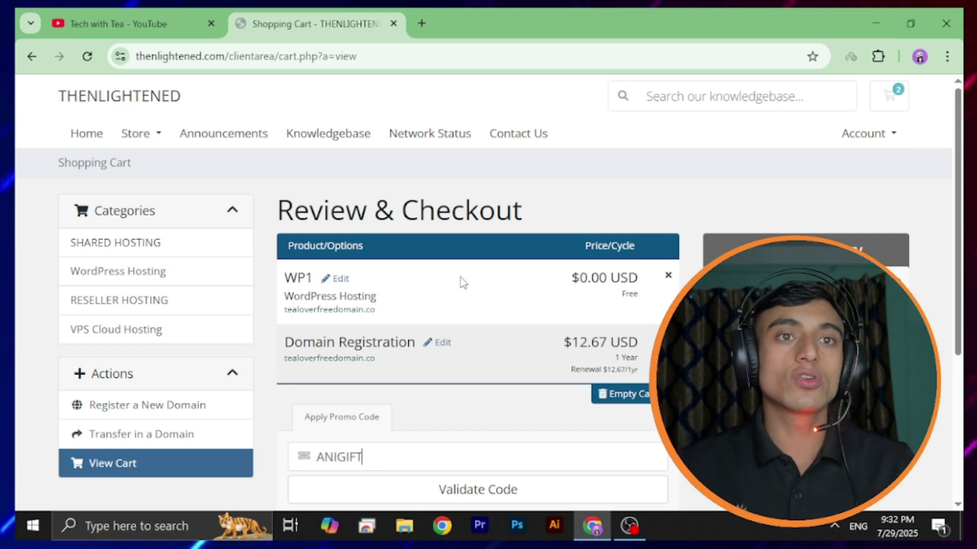
pyautogui.scroll(-2, 462, 279)
pyautogui.click(474, 417)
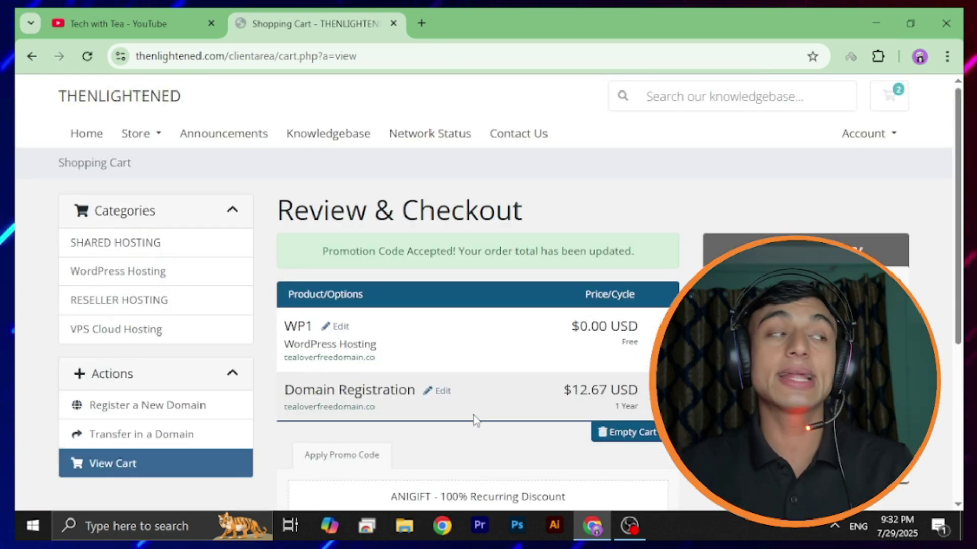
# Step: Review the discounted order summary and proceed to checkout
pyautogui.scroll(-3, 563, 298)
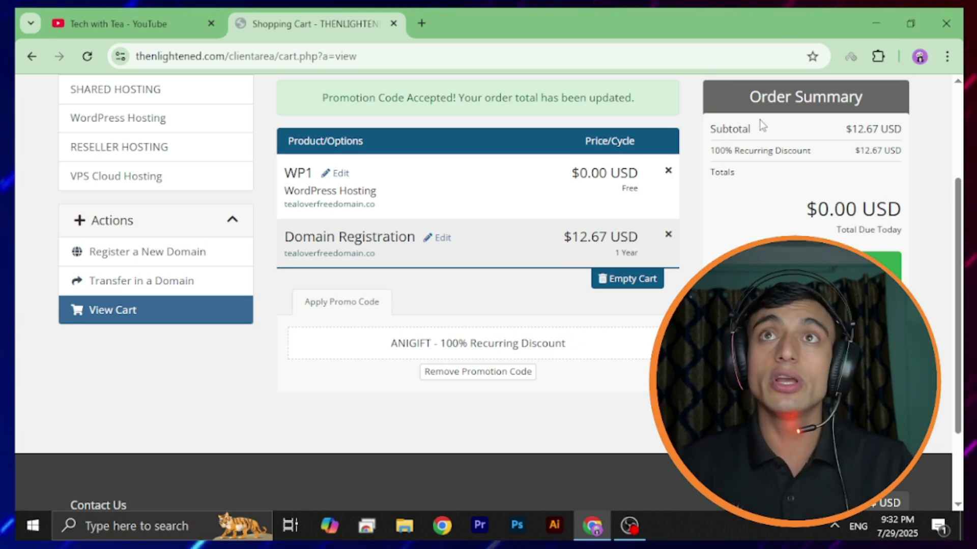
pyautogui.scroll(-2, 759, 120)
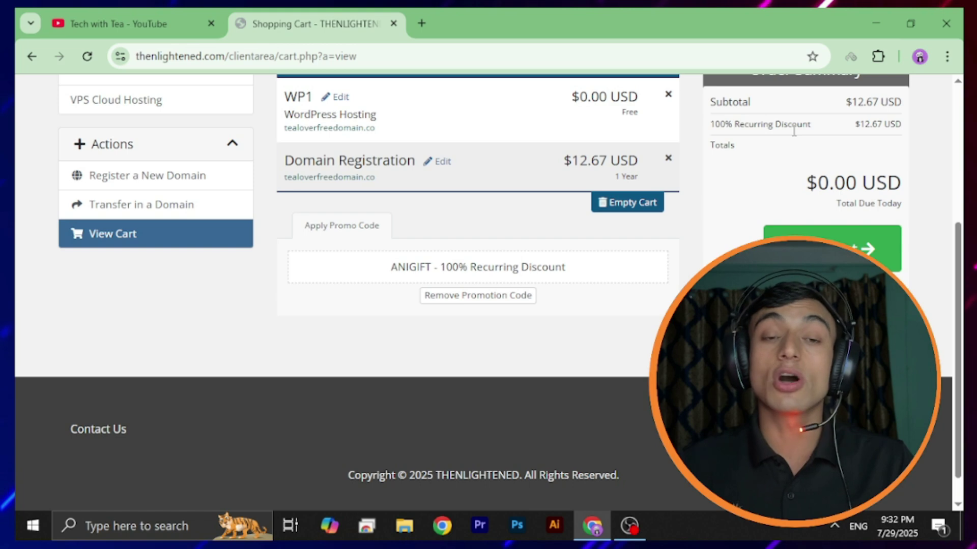
pyautogui.scroll(-1, 794, 131)
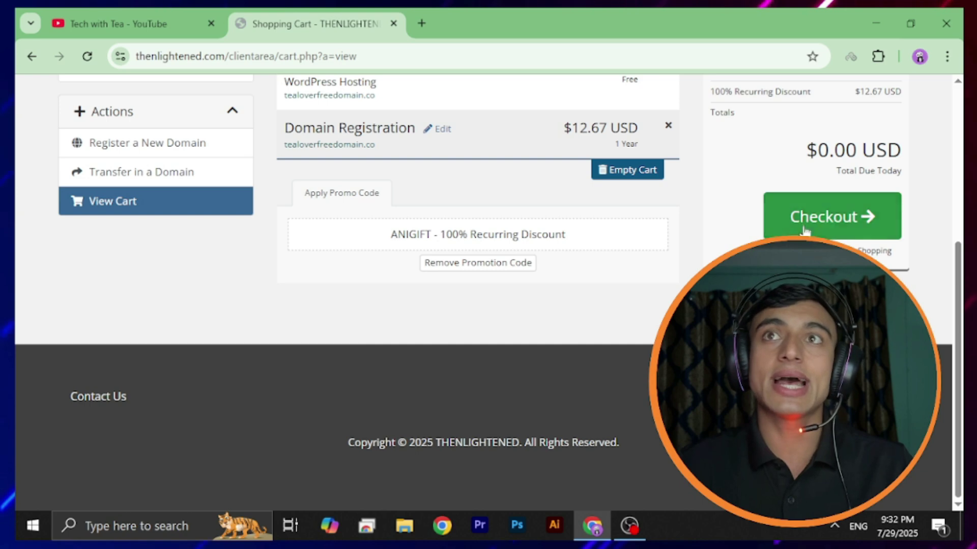
pyautogui.click(814, 216)
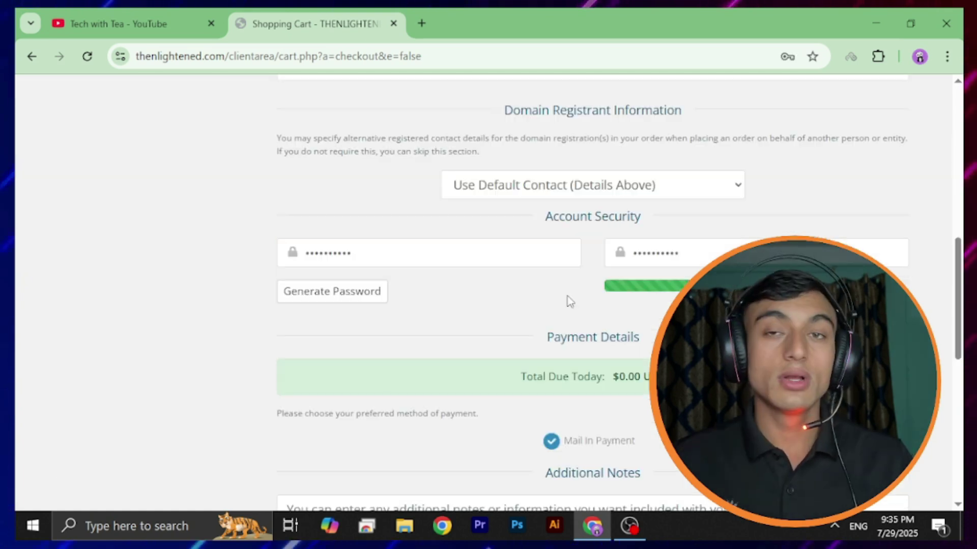
# Step: Review the payment details with Mail In Payment selected and complete the order
pyautogui.scroll(-3, 653, 161)
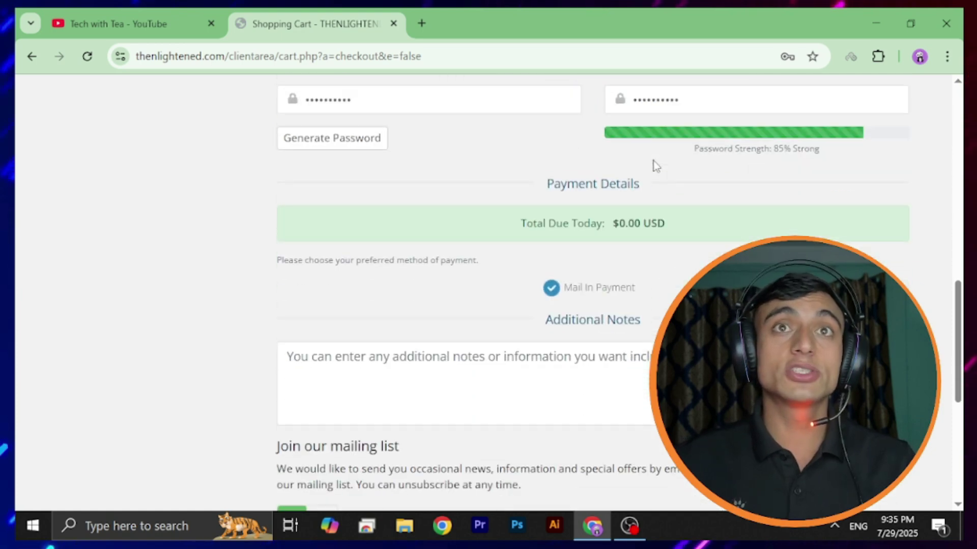
pyautogui.scroll(-3, 653, 163)
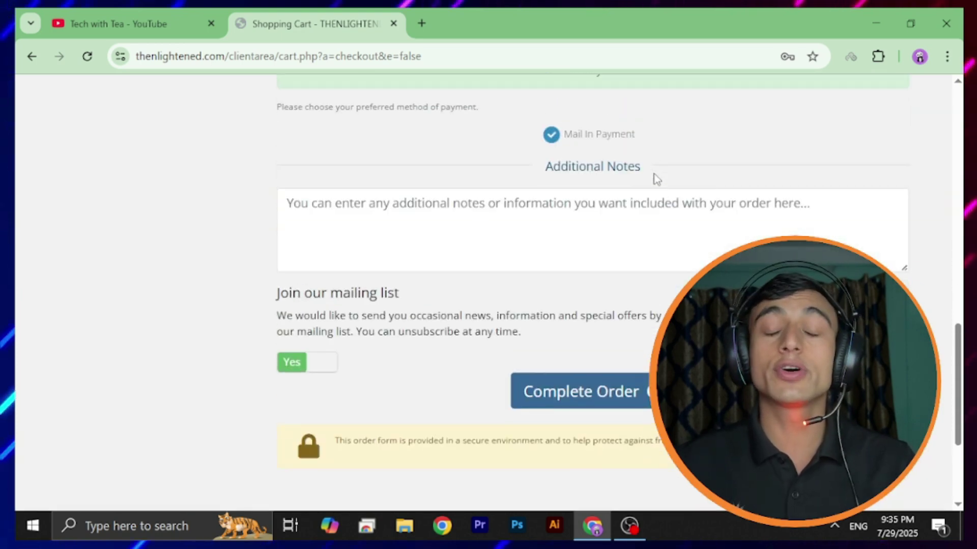
pyautogui.click(564, 398)
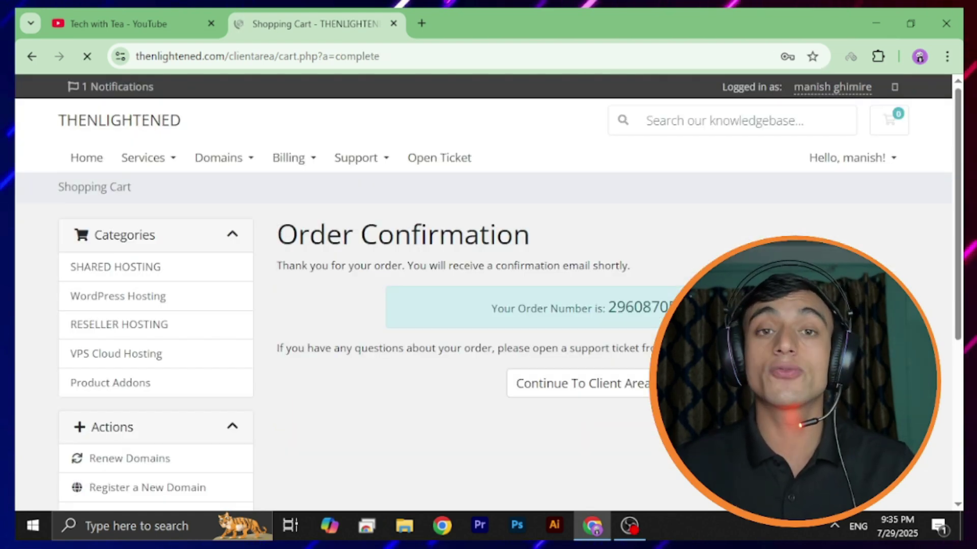
pyautogui.moveTo(498, 308); pyautogui.dragTo(682, 309)
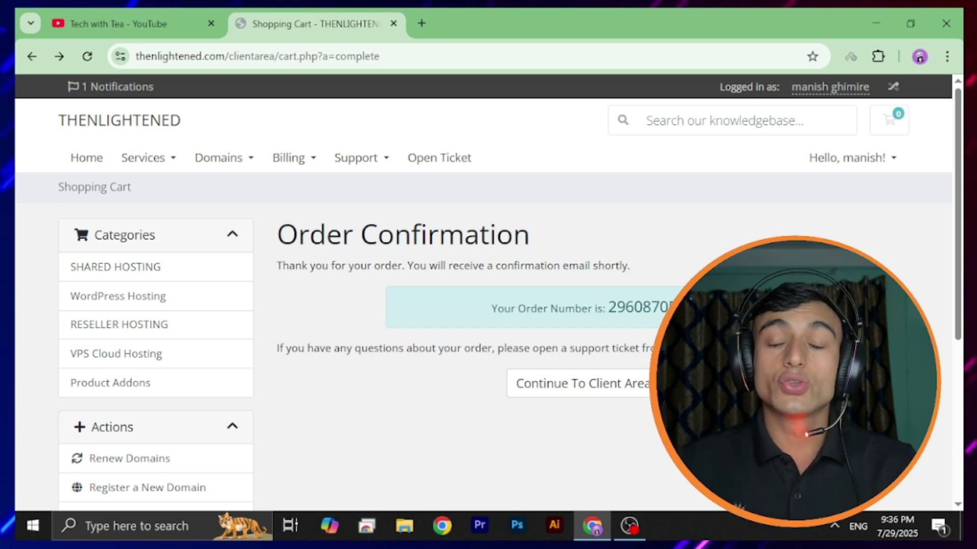
# Step: Continue to the client area and view the lists of ordered services and registered domains
pyautogui.click(585, 383)
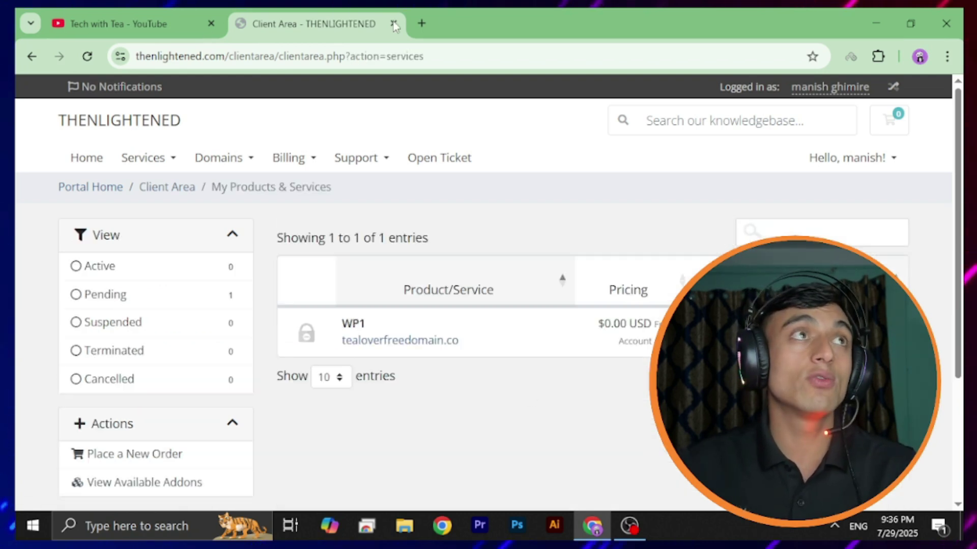
pyautogui.click(32, 56)
pyautogui.click(507, 264)
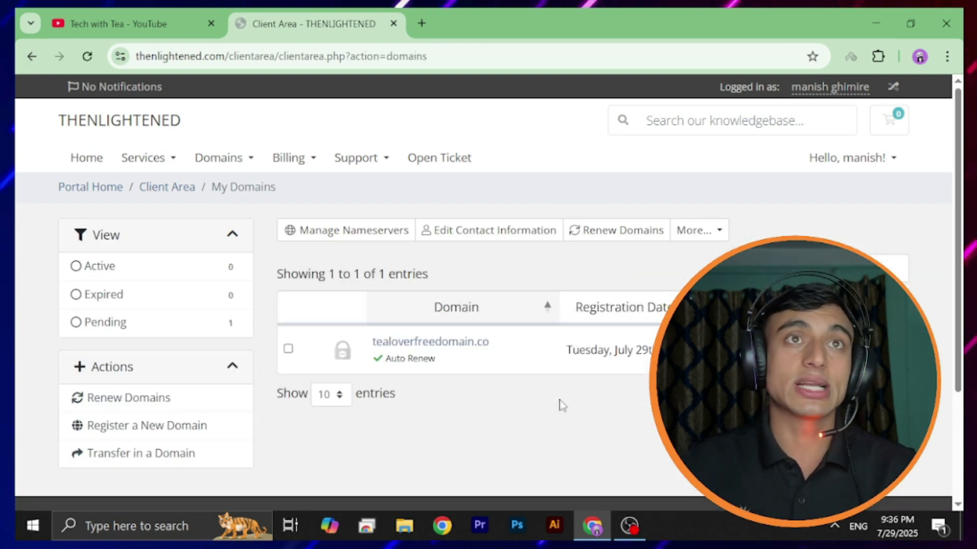
pyautogui.moveTo(899, 531)
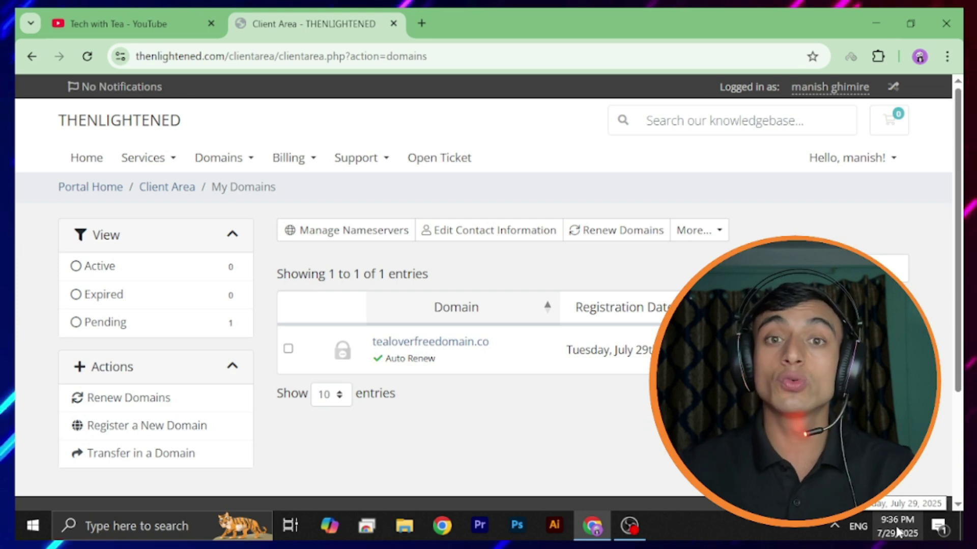
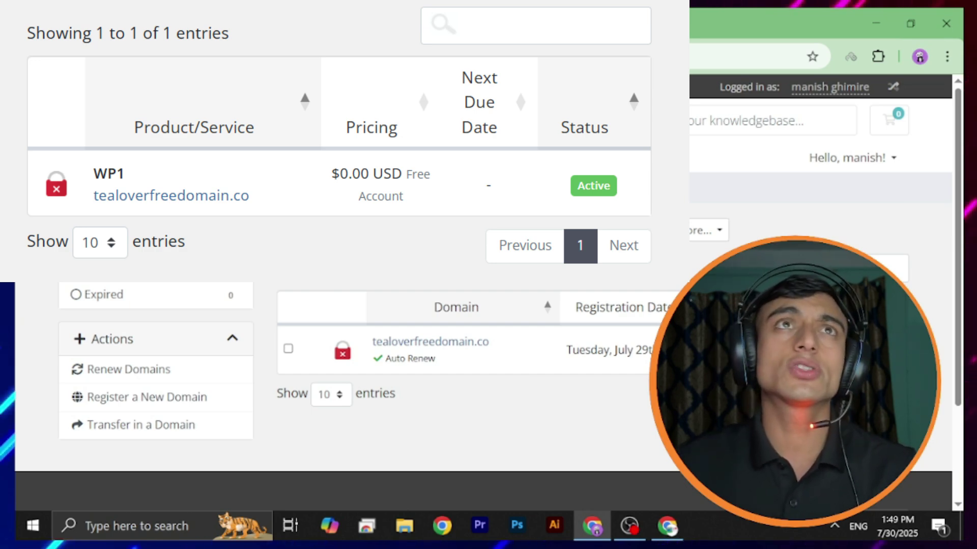
# Step: Look up tealoverfreedomain.co on whois.com in a new browser tab and examine its name servers and registrar
pyautogui.hotkey('ctrl', 't')
pyautogui.write('whois')
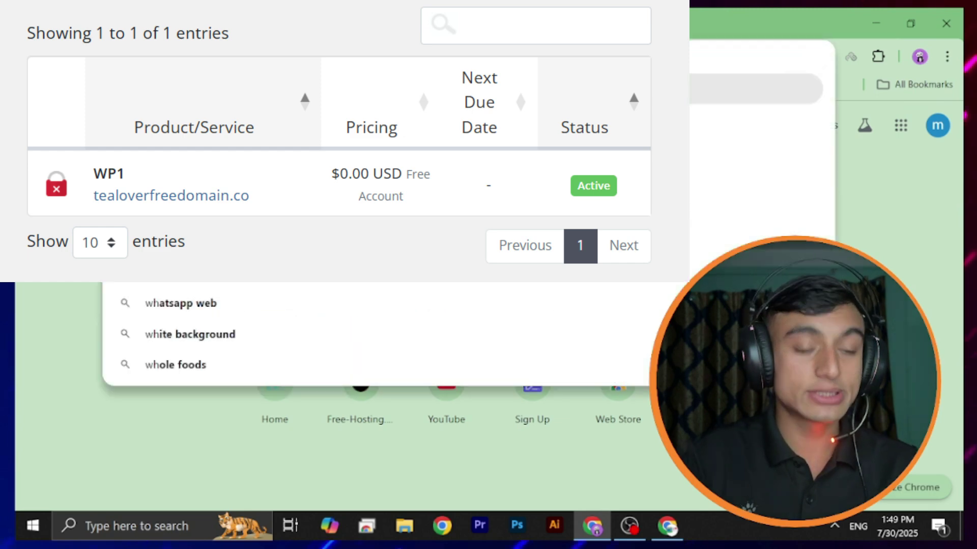
pyautogui.press('Return')
pyautogui.click(379, 242)
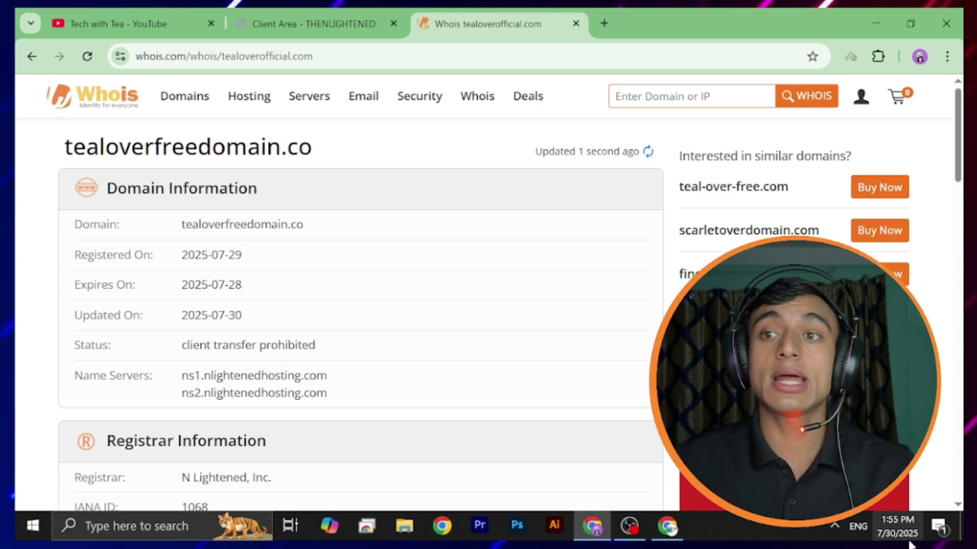
pyautogui.moveTo(901, 530)
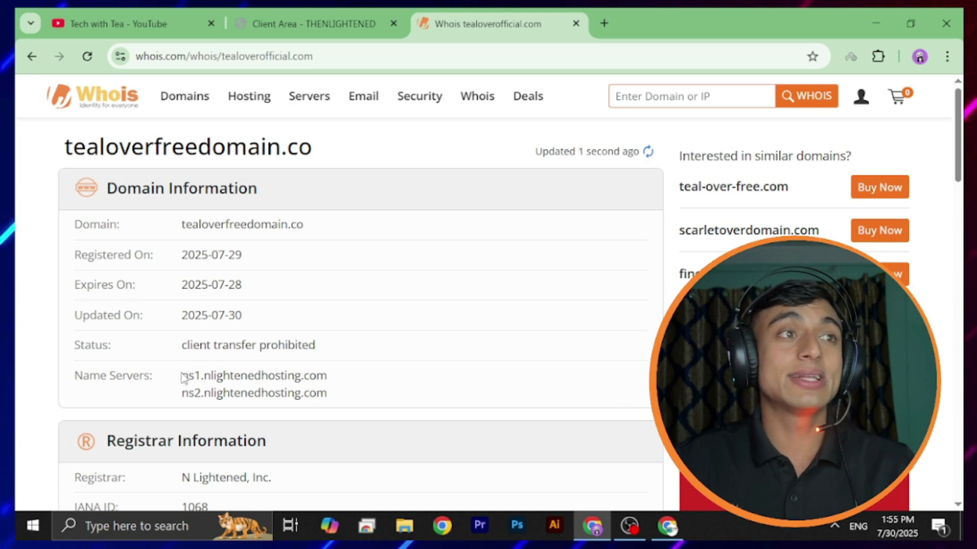
pyautogui.moveTo(182, 378); pyautogui.dragTo(355, 372)
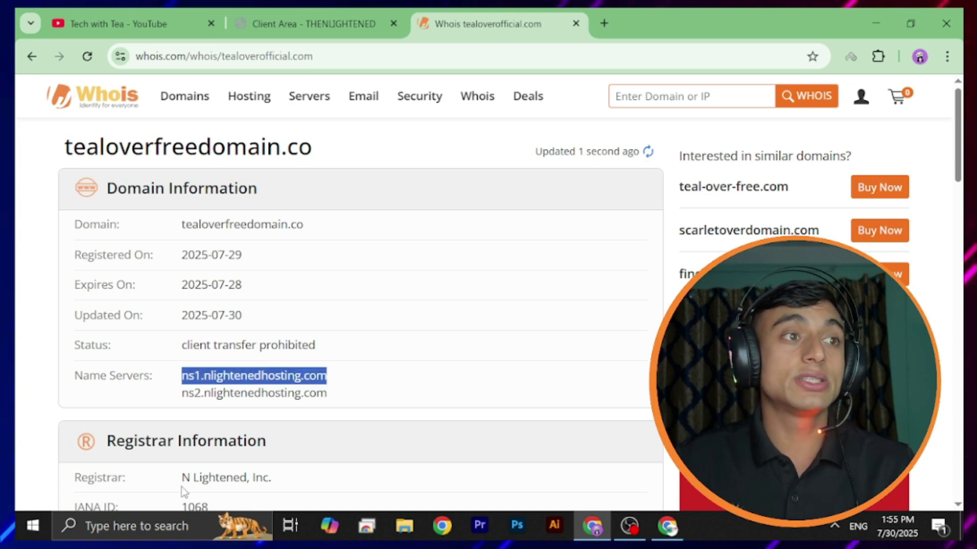
pyautogui.moveTo(183, 473); pyautogui.dragTo(292, 481)
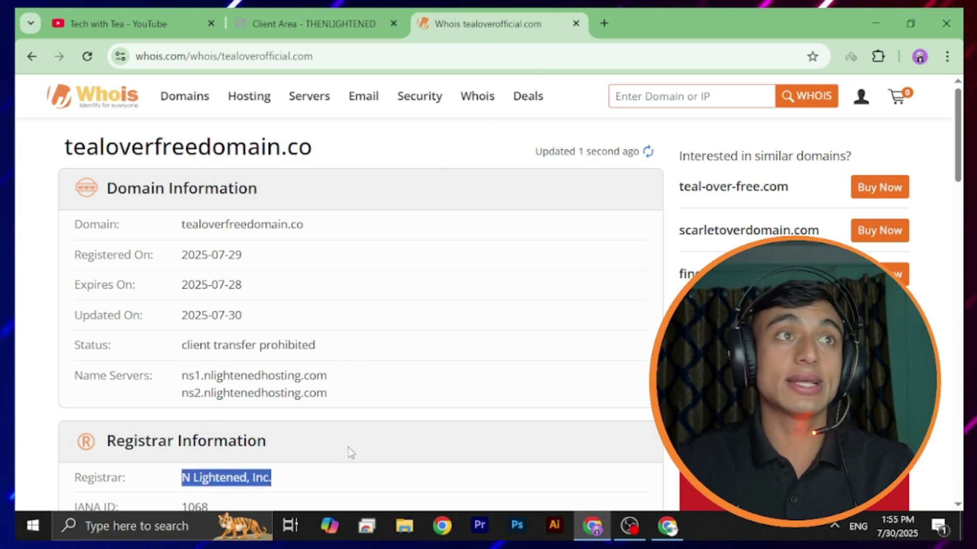
pyautogui.click(435, 305)
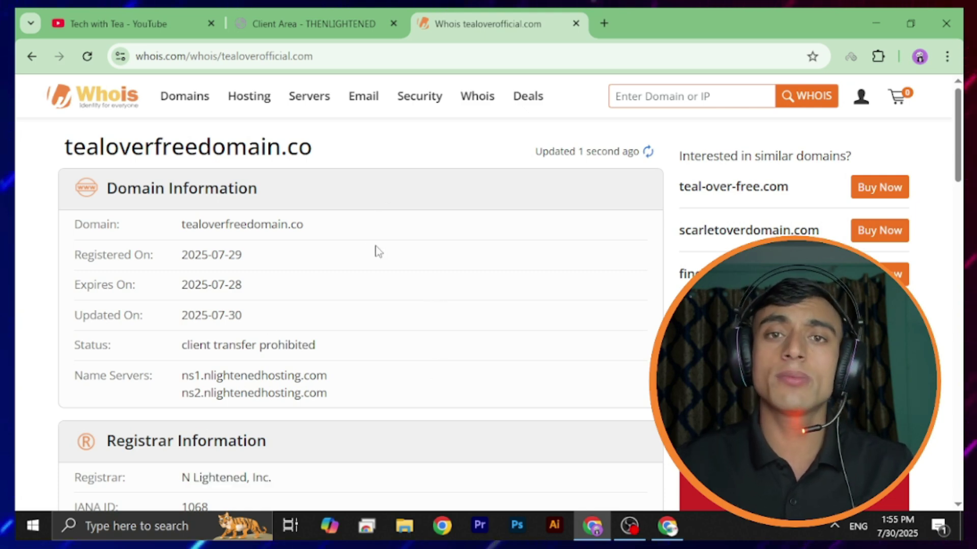
# Step: Return to My Domains in the client area and try to open nameserver management
pyautogui.hotkey('ctrl', 'shift', 'Tab')
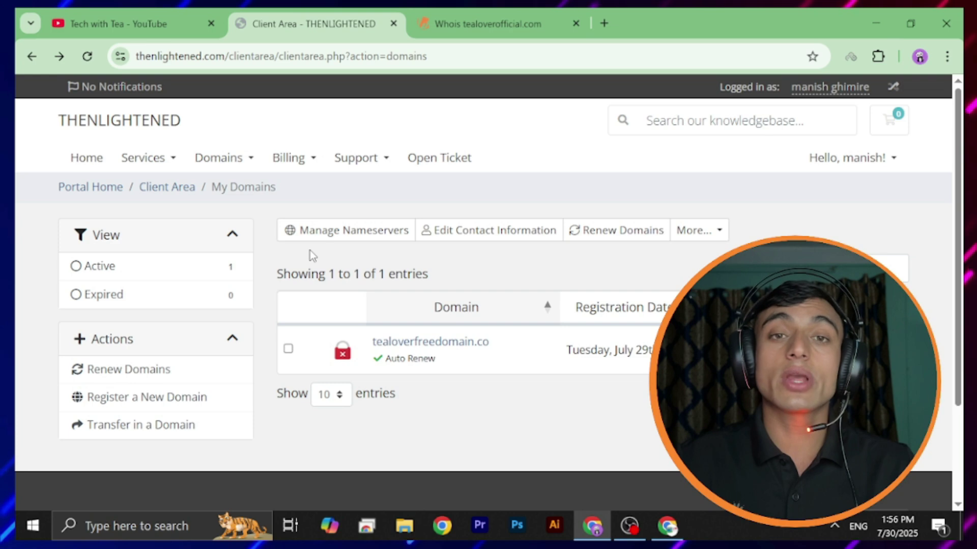
pyautogui.click(334, 234)
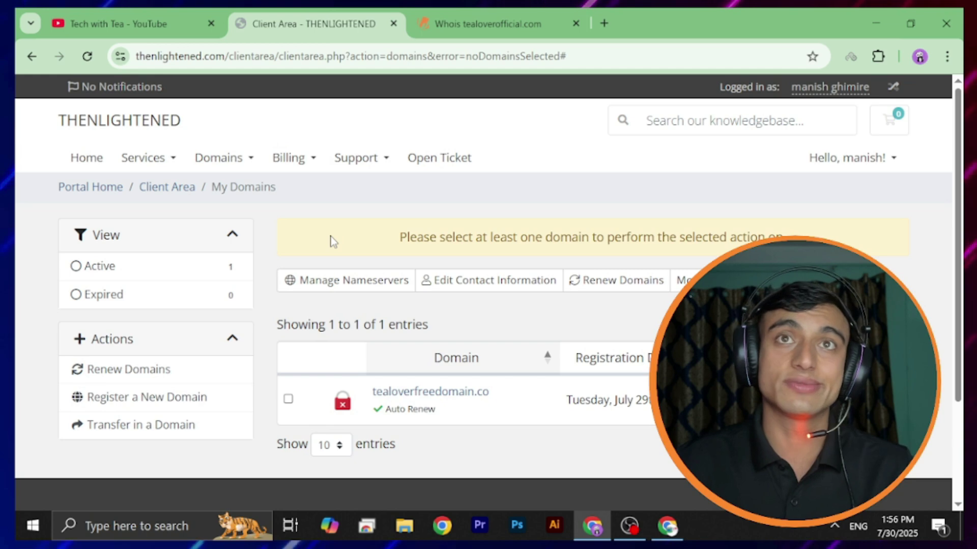
pyautogui.click(336, 283)
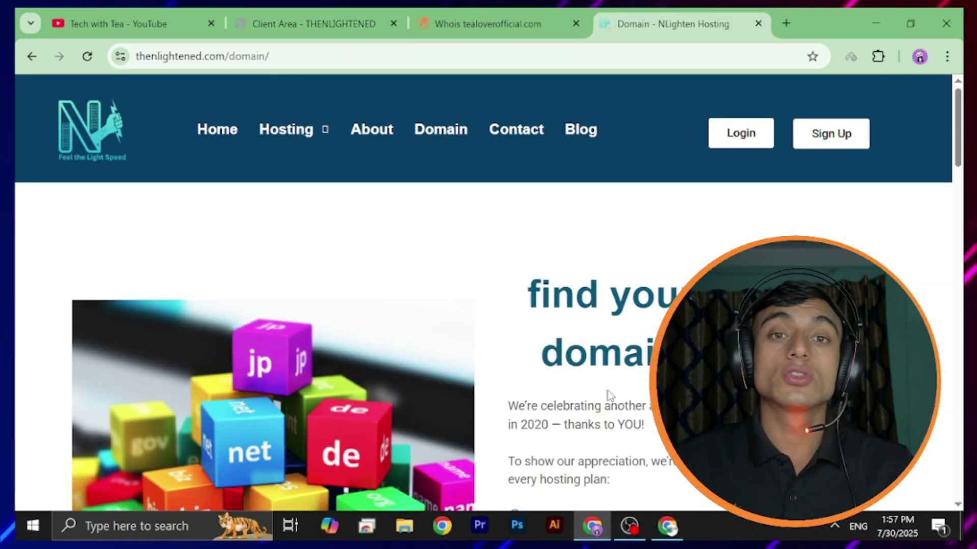
# Step: Examine the promo offer and the domain extension prices on the NLighten Hosting domain page
pyautogui.scroll(-6, 596, 257)
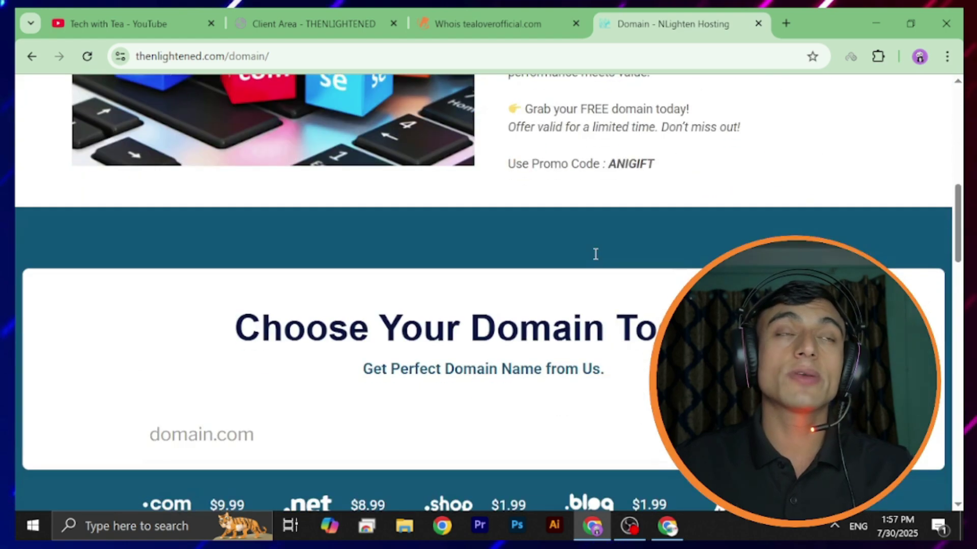
pyautogui.scroll(-4, 595, 254)
pyautogui.scroll(-10, 593, 251)
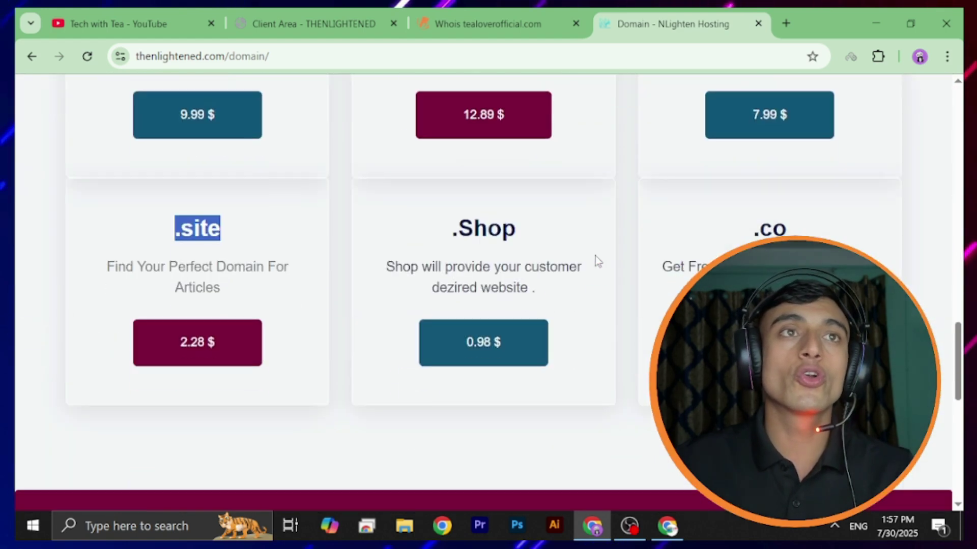
pyautogui.click(473, 442)
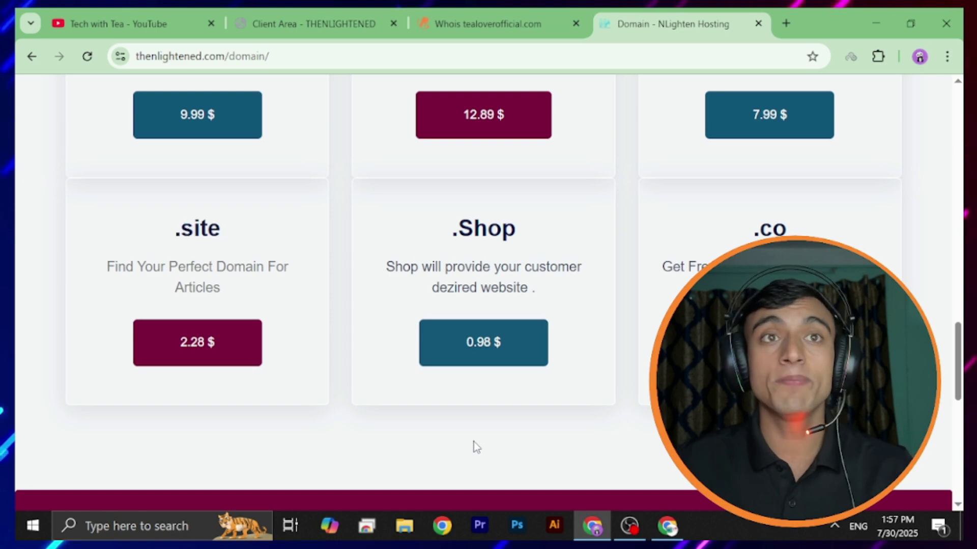